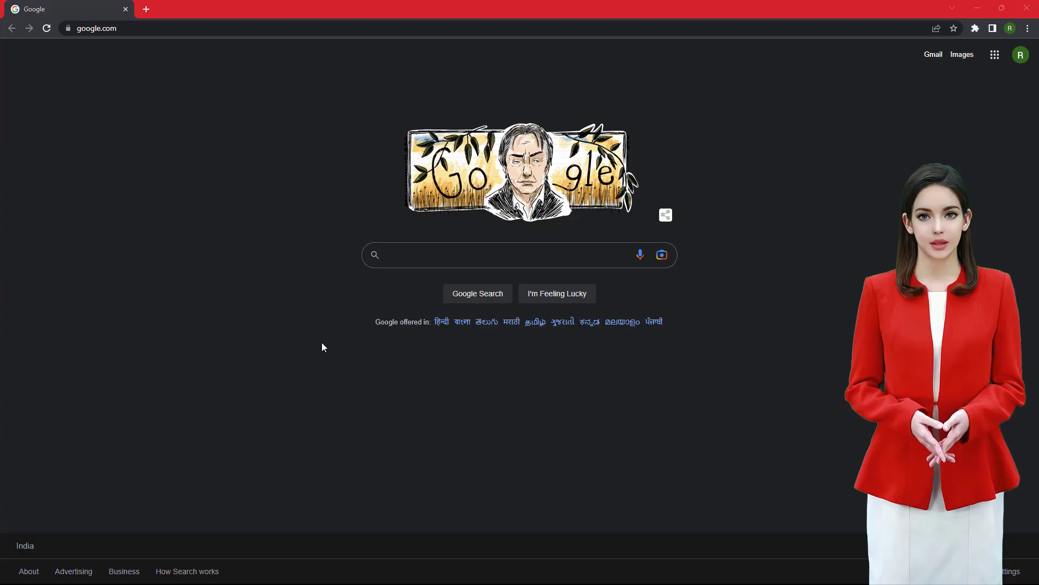
Search Google for 'heygen' and open the HeyGen app from the sponsored result.
click(452, 251)
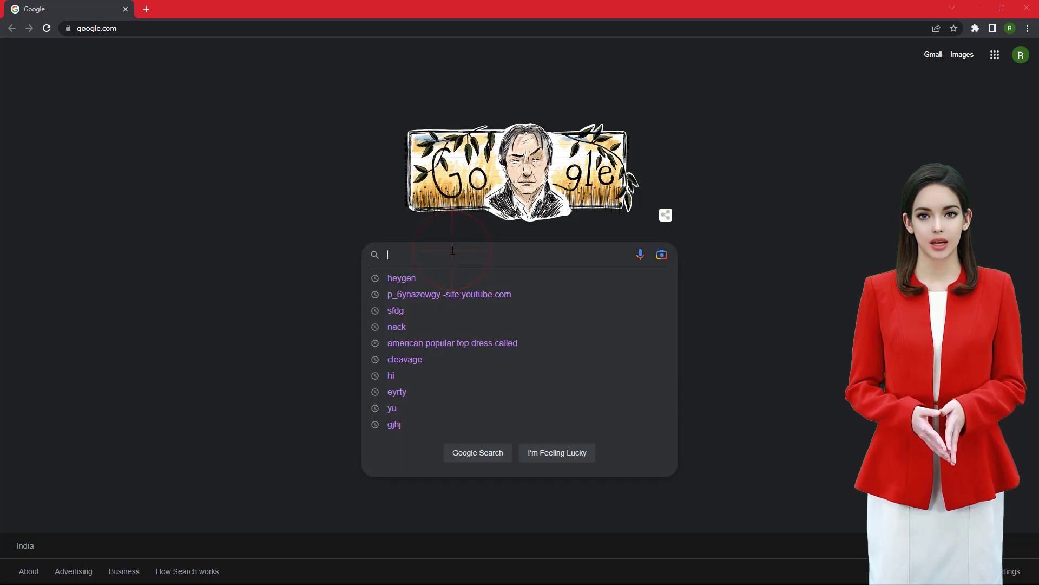
text(heygen)
key(Return)
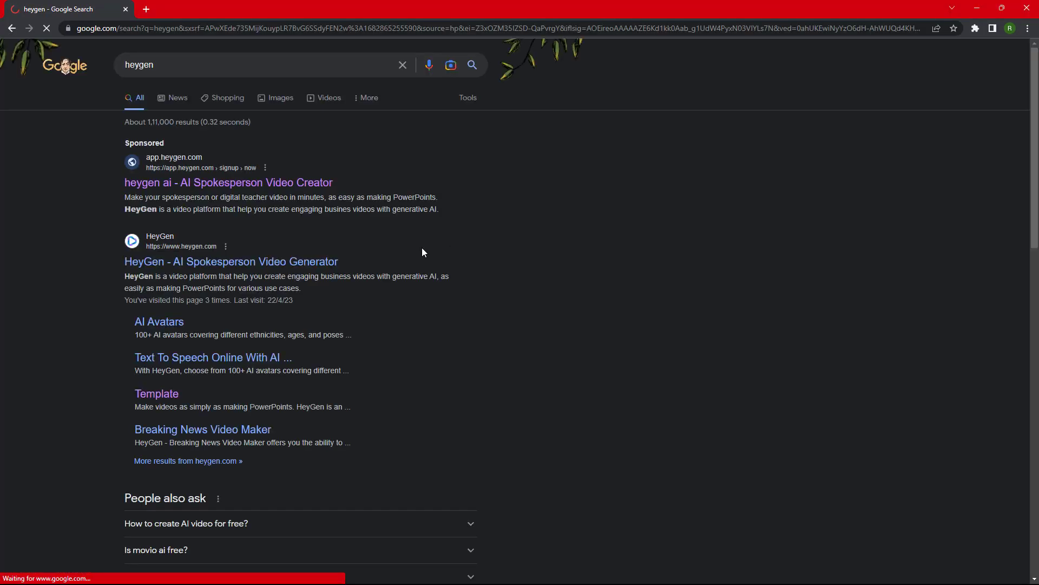
click(207, 190)
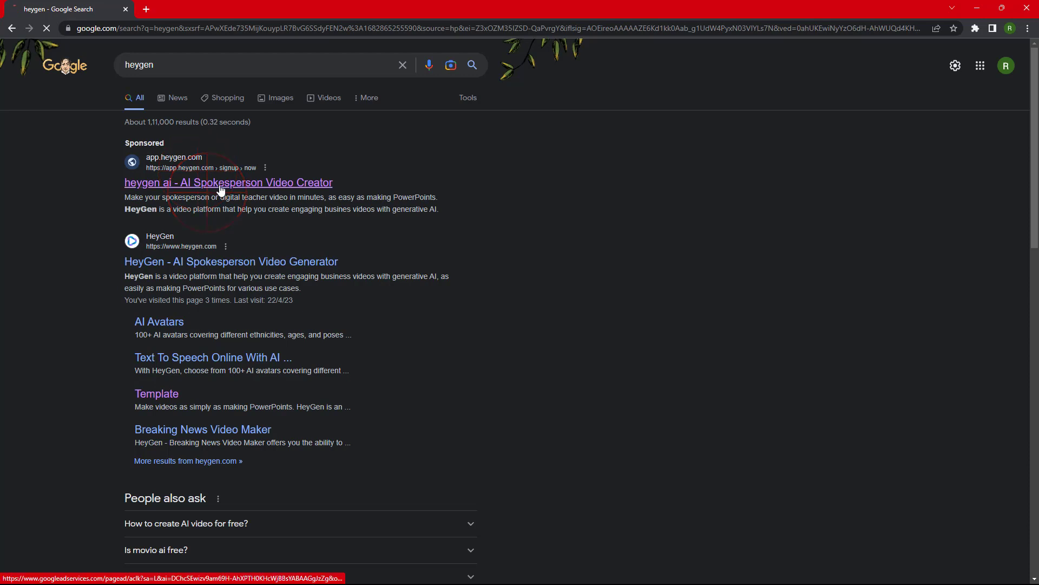
click(219, 185)
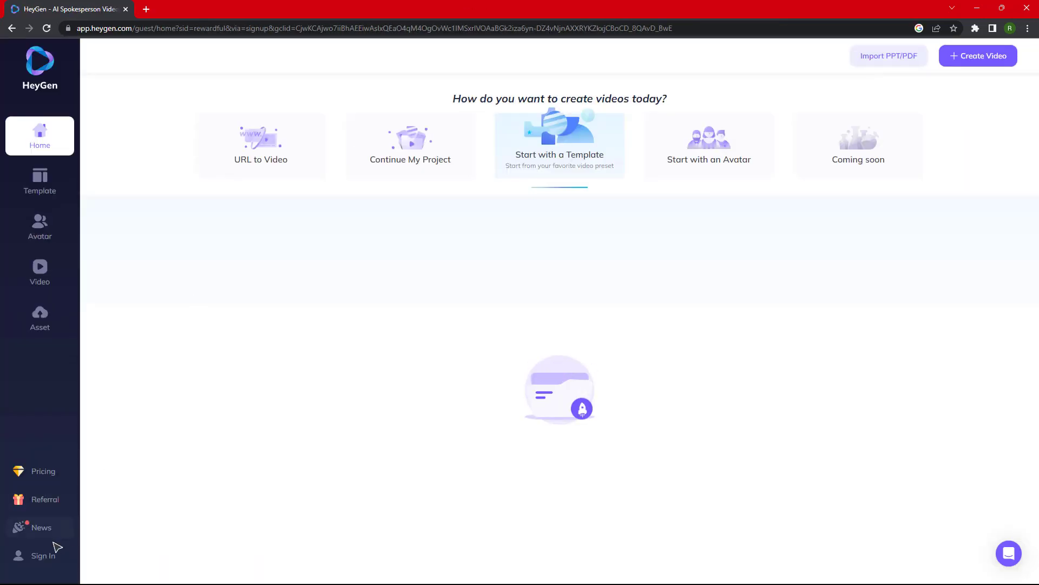
Sign in to HeyGen with a Google account and return to the Home dashboard.
click(40, 558)
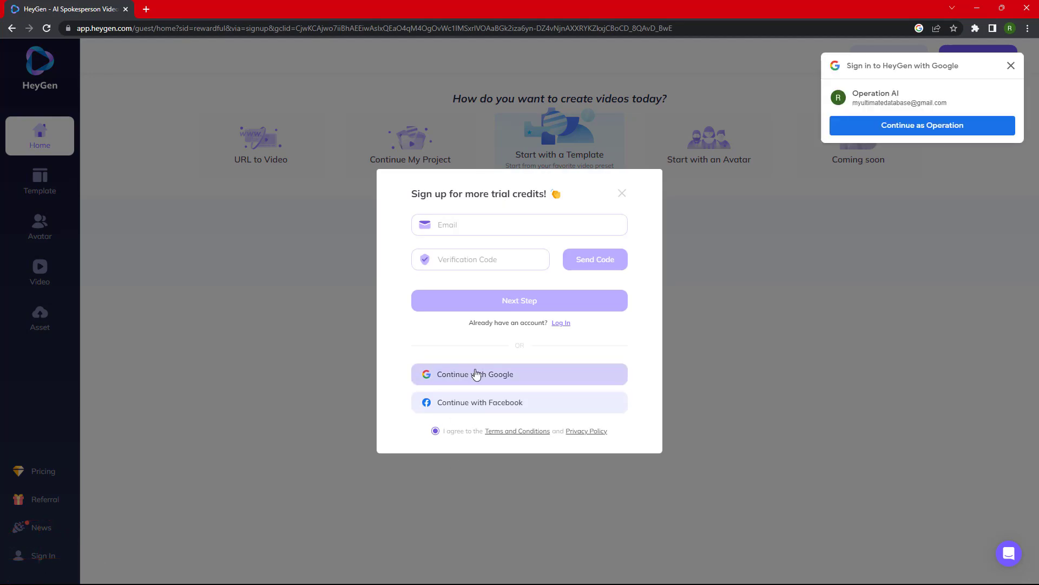
click(478, 373)
click(493, 312)
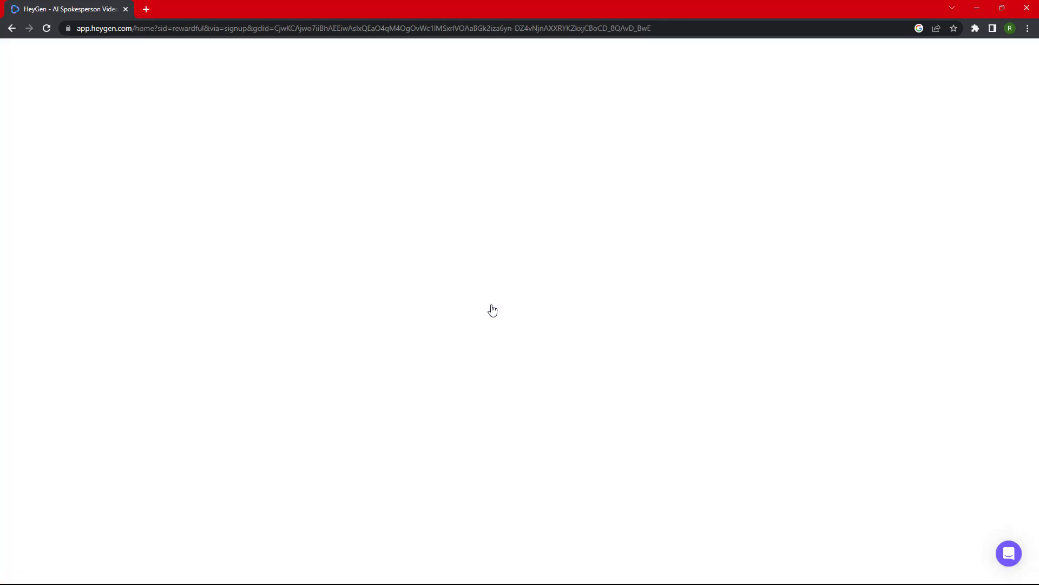
click(210, 397)
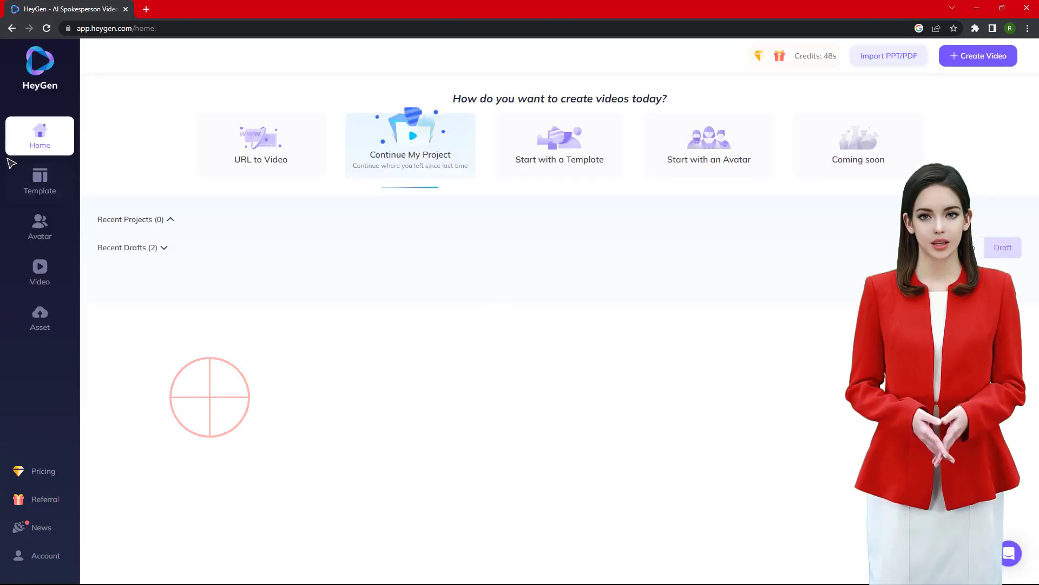
click(38, 135)
click(39, 138)
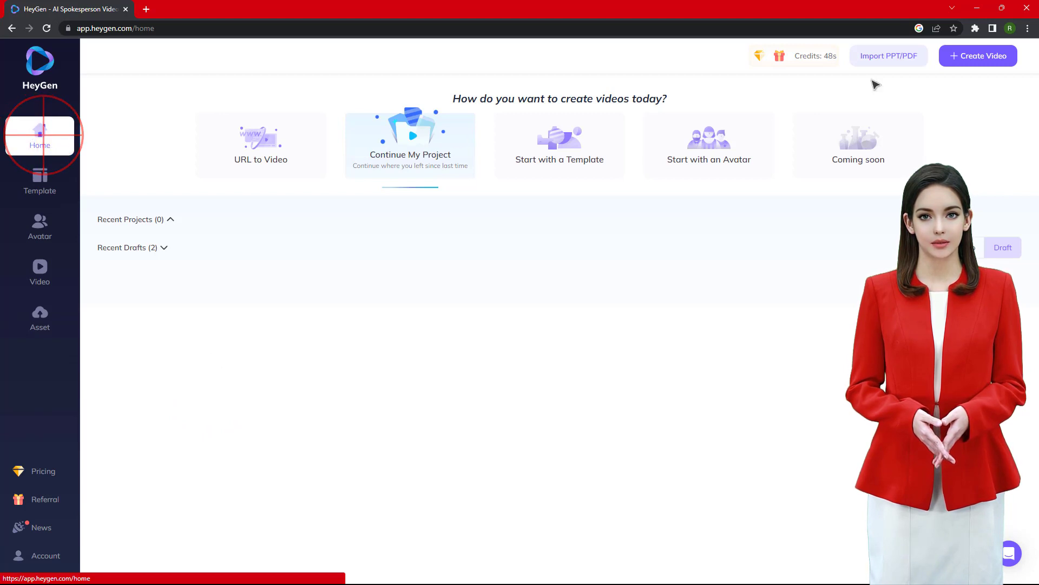
Start a Landscape video draft and list the My Avatar avatars.
mouse_move(988, 66)
click(892, 128)
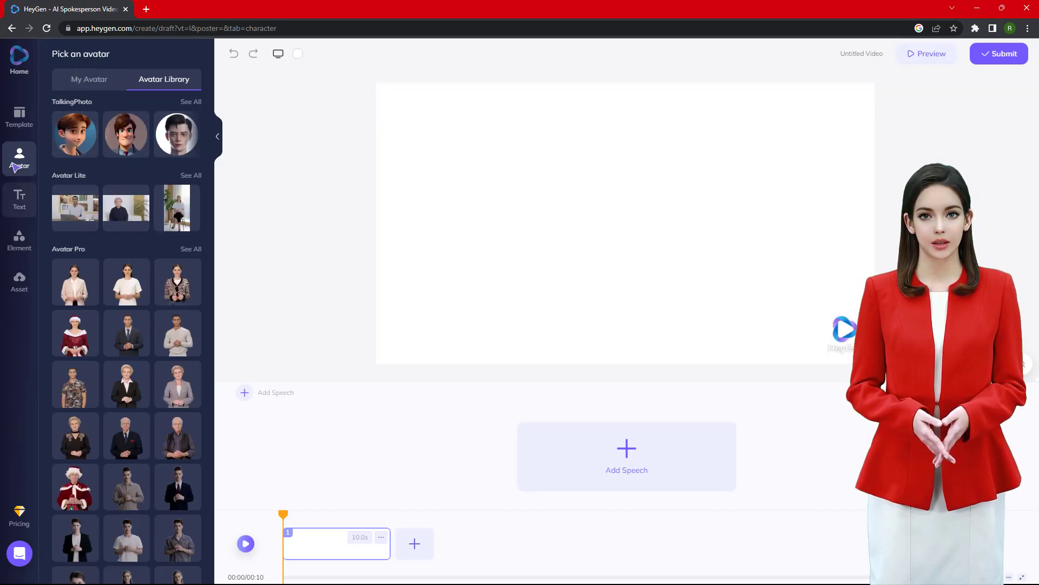
click(85, 83)
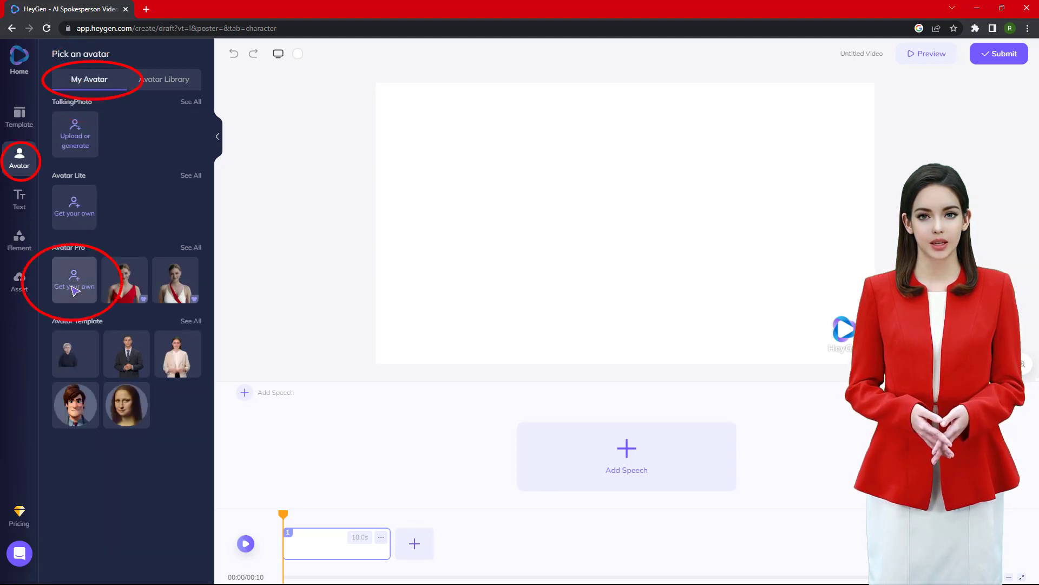
Open the Avatar Pro custom-avatar creator and reset the browser zoom.
mouse_move(74, 291)
click(144, 259)
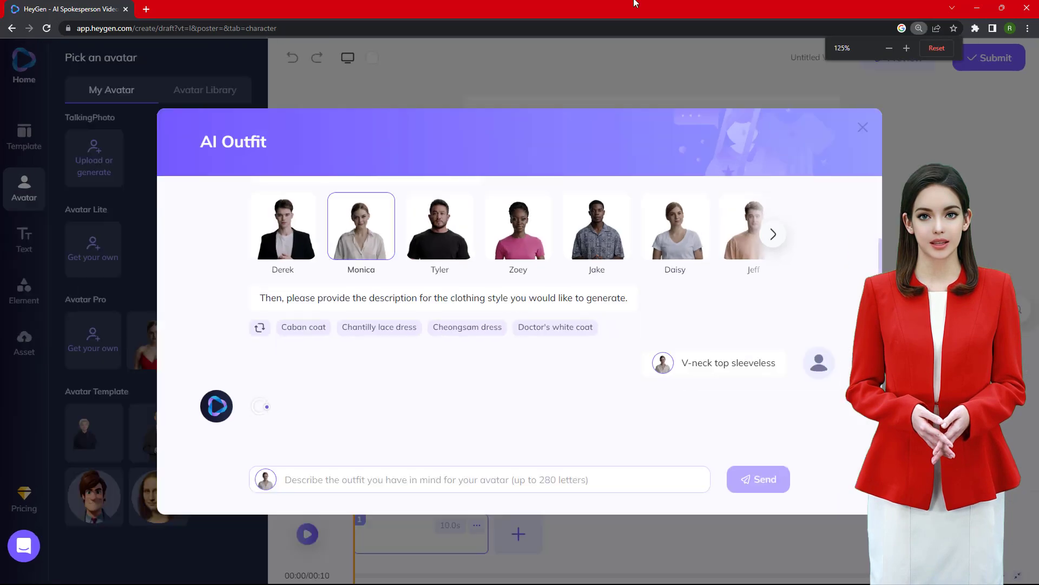
click(940, 51)
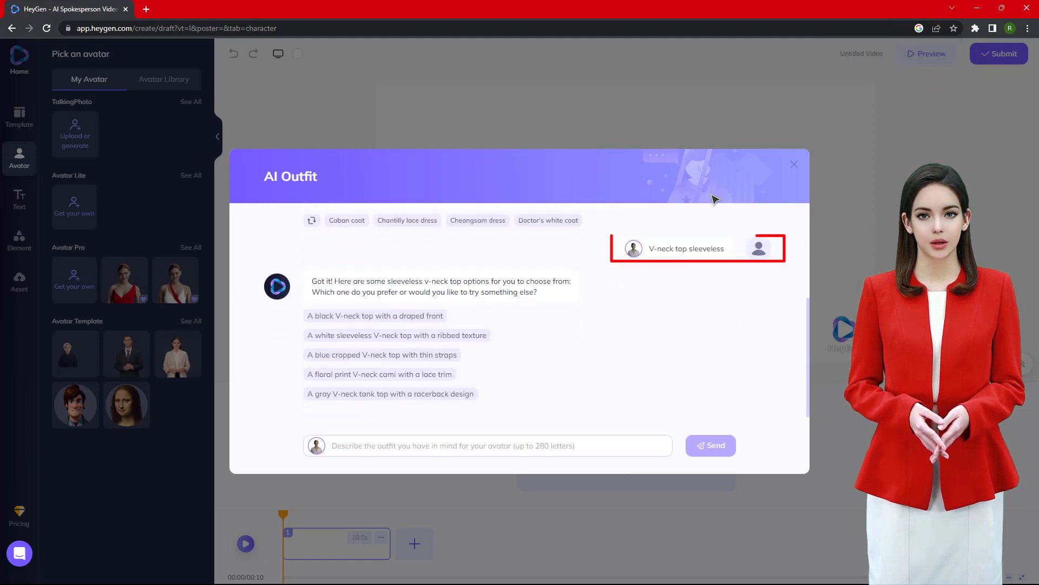
Generate outfits for Monica from the white sleeveless ribbed V-neck top suggestion.
click(453, 336)
click(717, 442)
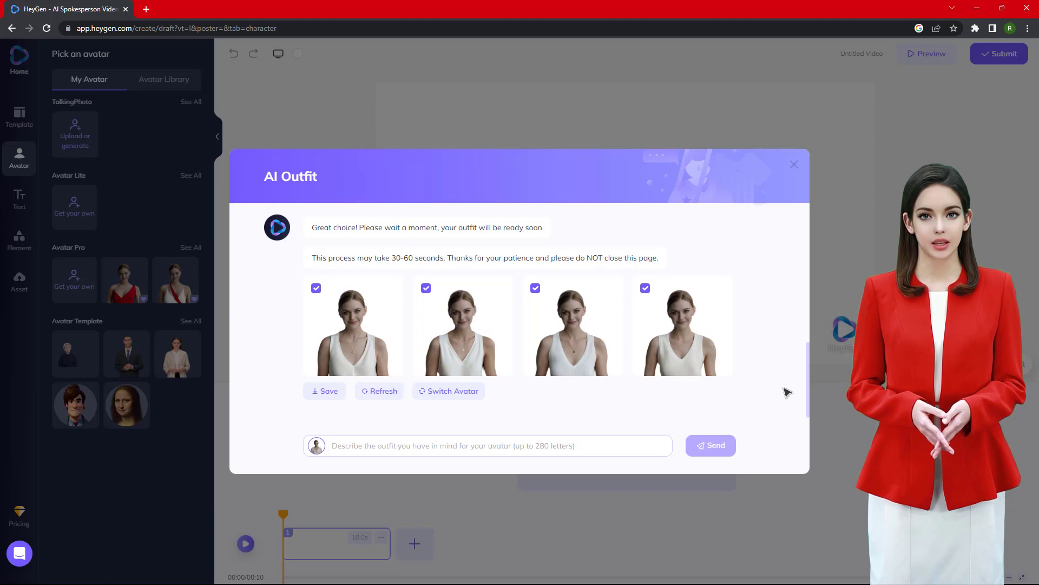
click(474, 445)
Generate outfits from 'a red sleeveless top v shape neck', then begin a red deep-V prompt.
text(a red sleeveless top v shape neck)
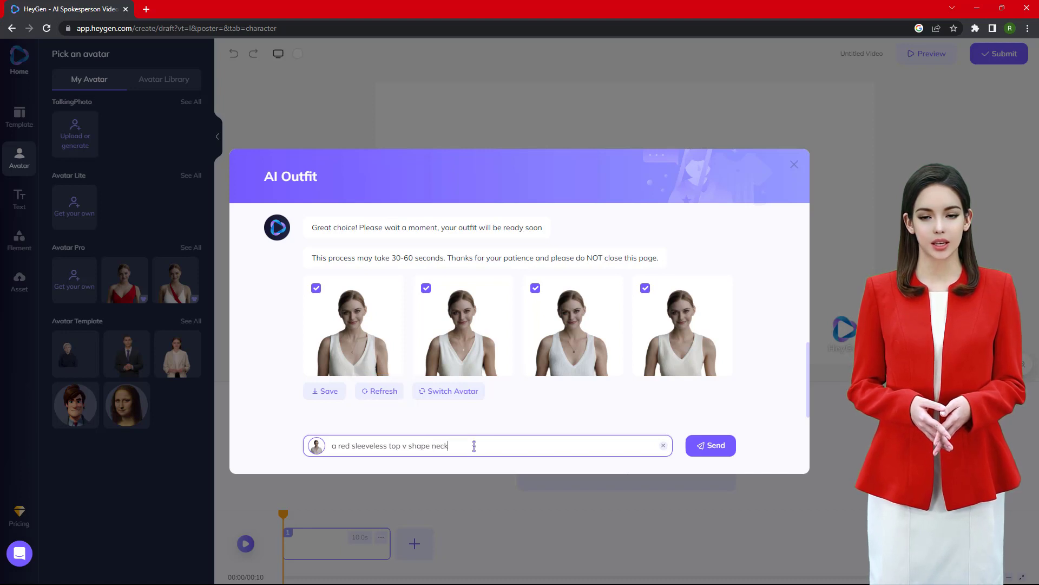
key(Return)
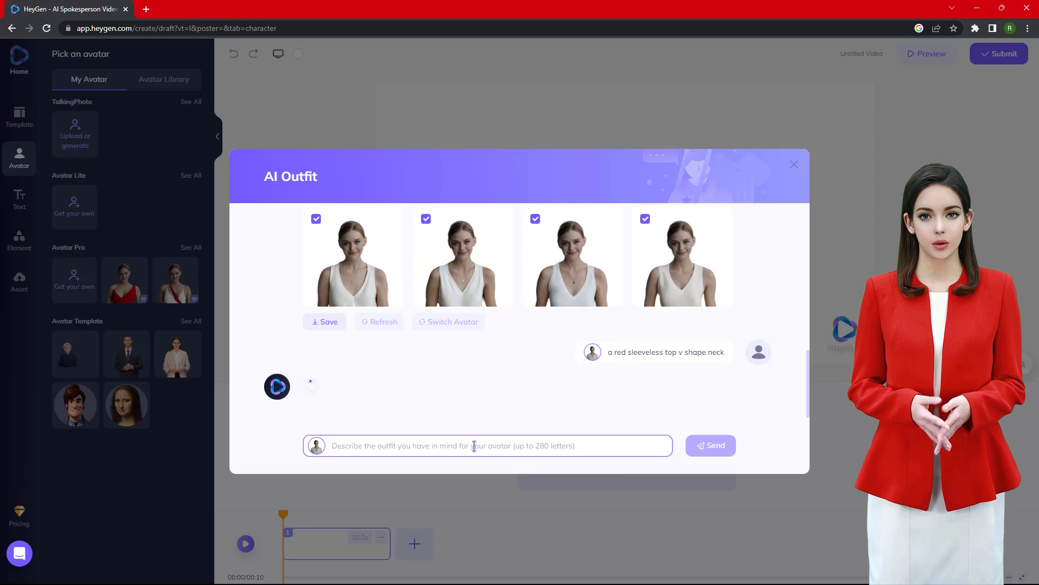
key(ctrl+plus)
key(ctrl+plus)
key(ctrl+plus)
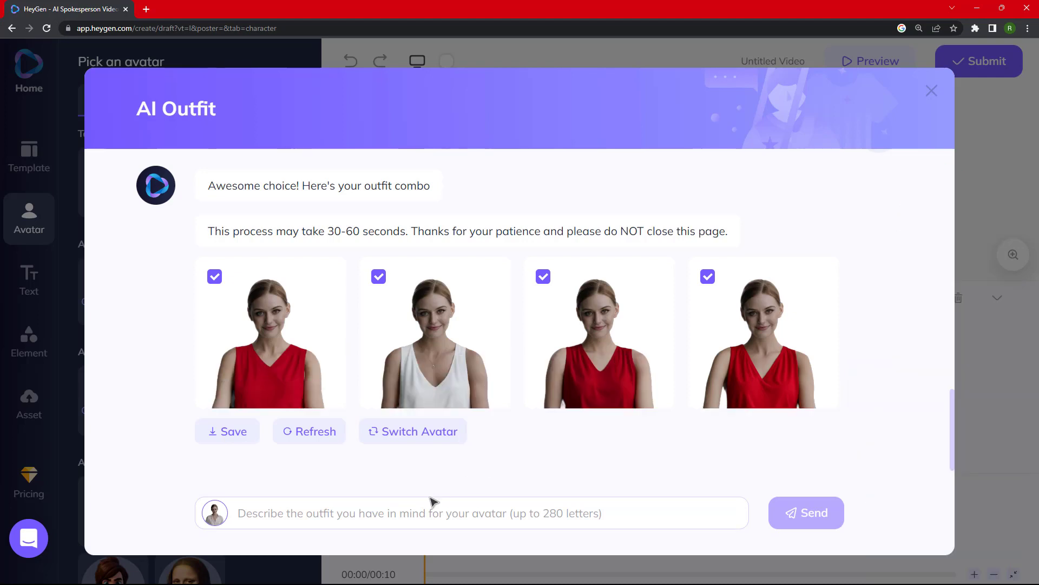
click(409, 506)
text(a red deep v share top sle)
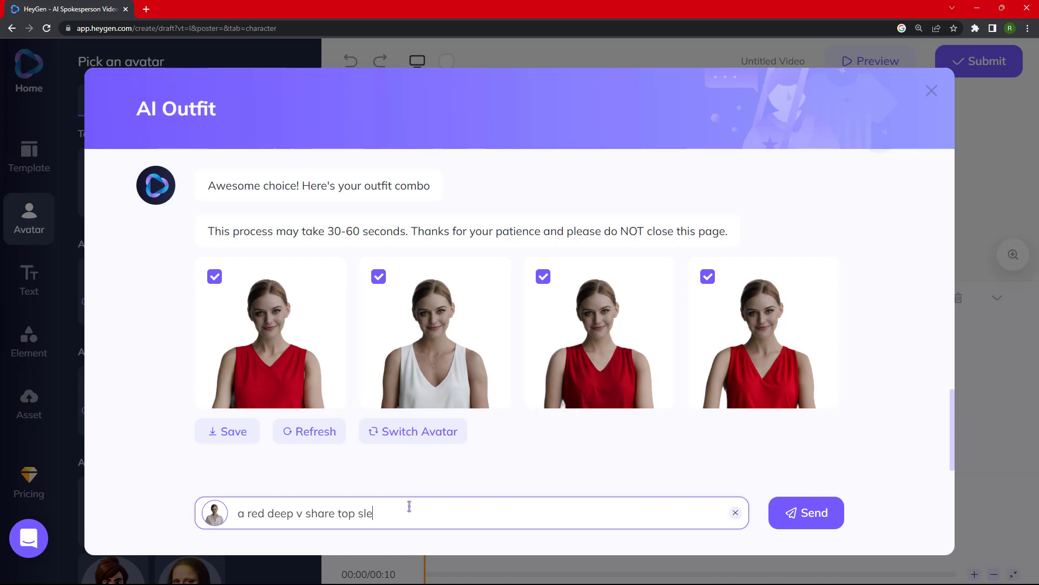
Send the red deep-V sleeveless request, then the red sleeveless crop blouse suggestion.
text(ss)
key(Return)
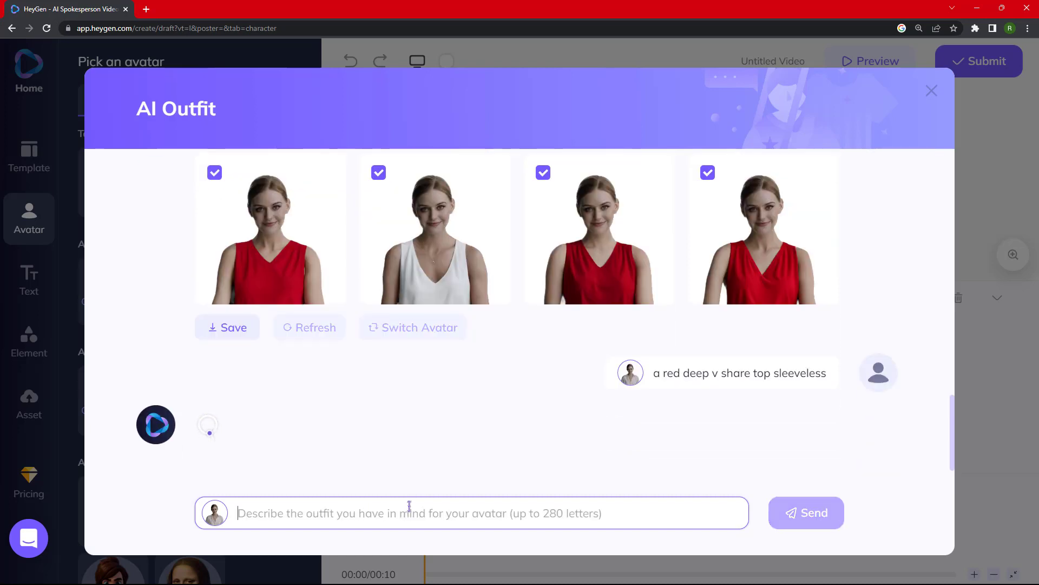
click(387, 347)
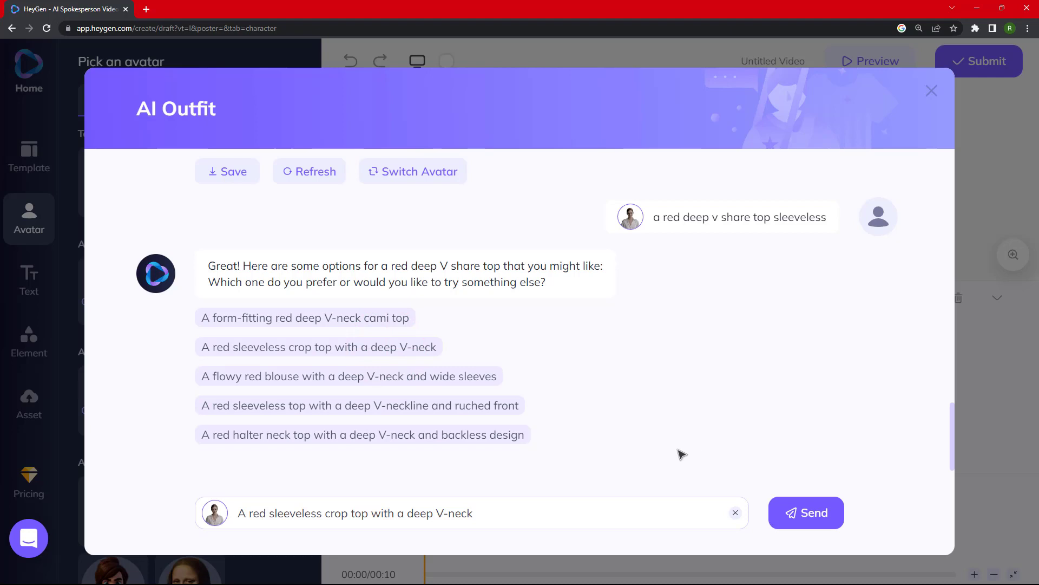
click(353, 347)
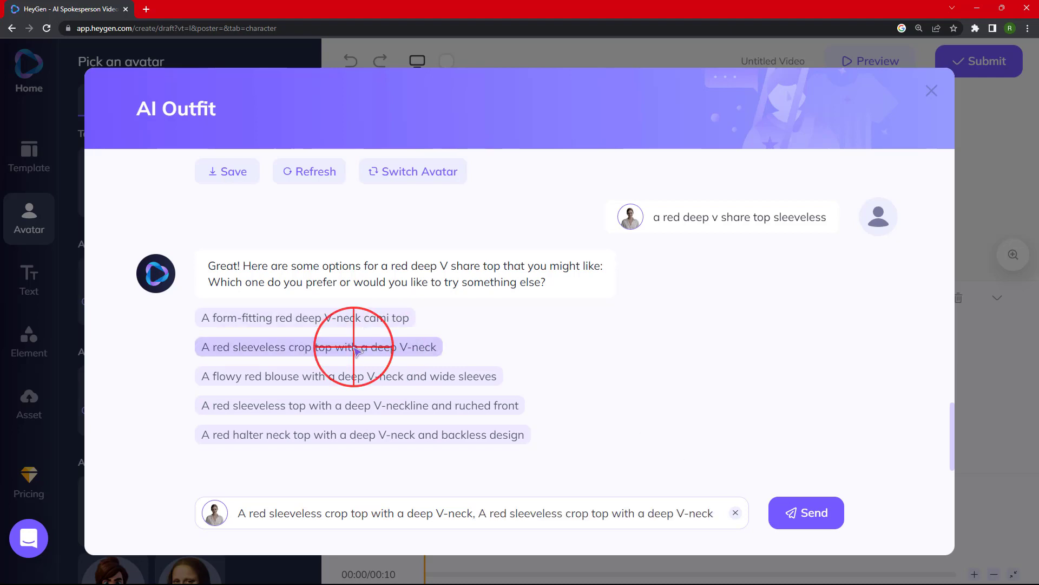
click(743, 513)
click(353, 346)
click(806, 512)
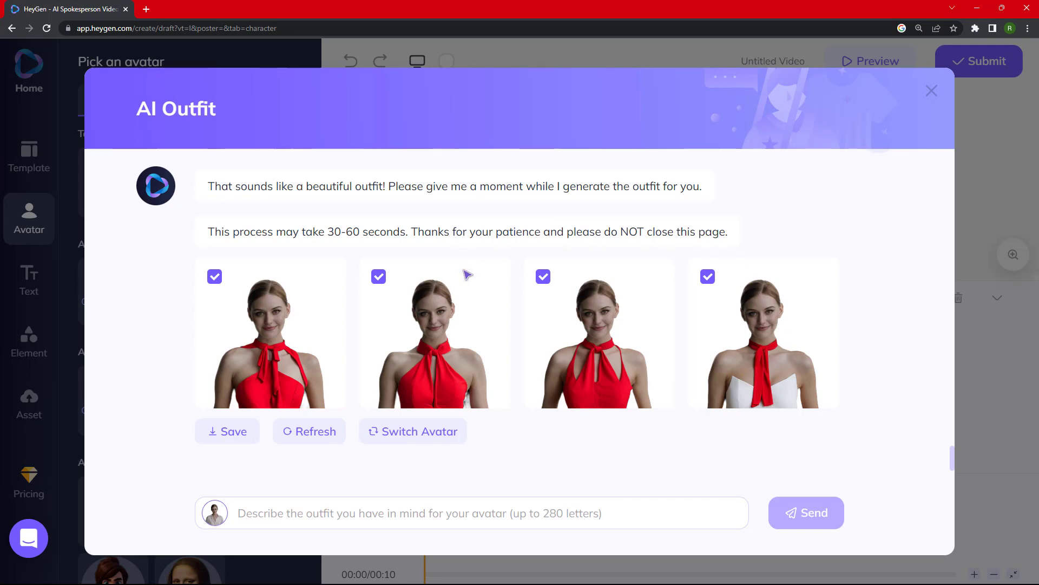
Refresh the outfit images, uncheck images 2–4, and save the first as an avatar.
click(315, 433)
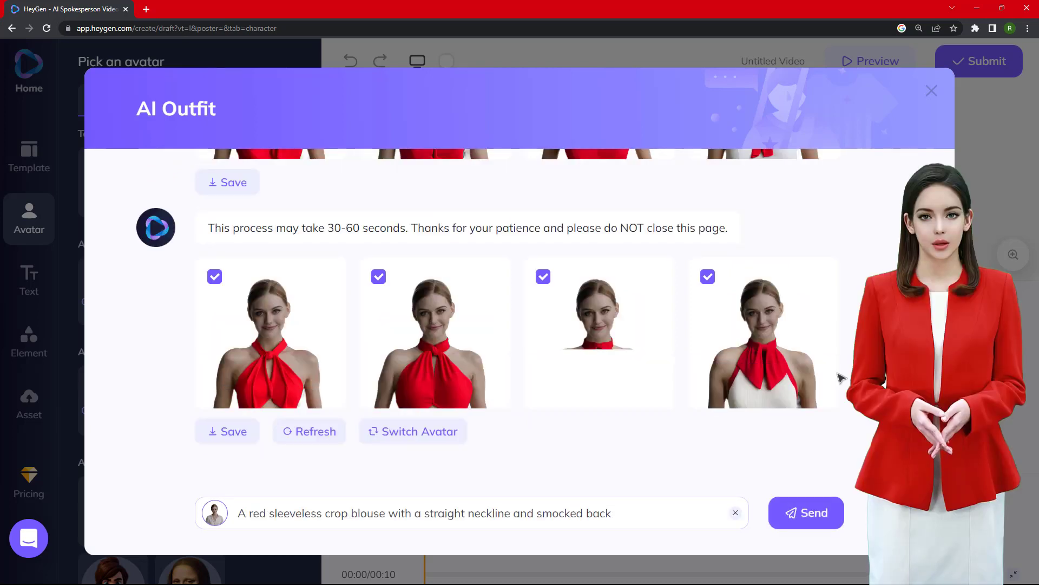
click(379, 277)
click(543, 276)
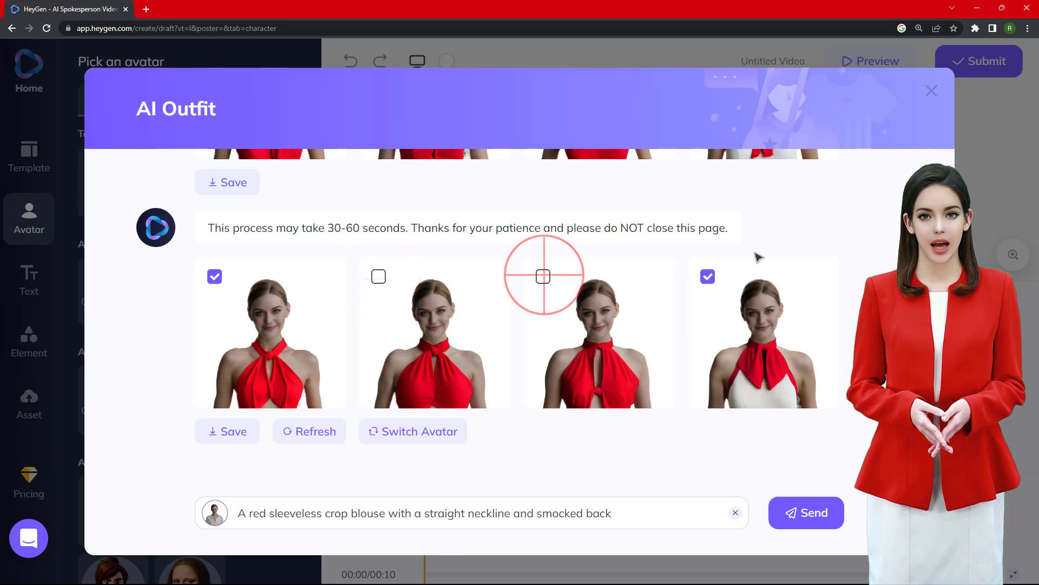
click(708, 277)
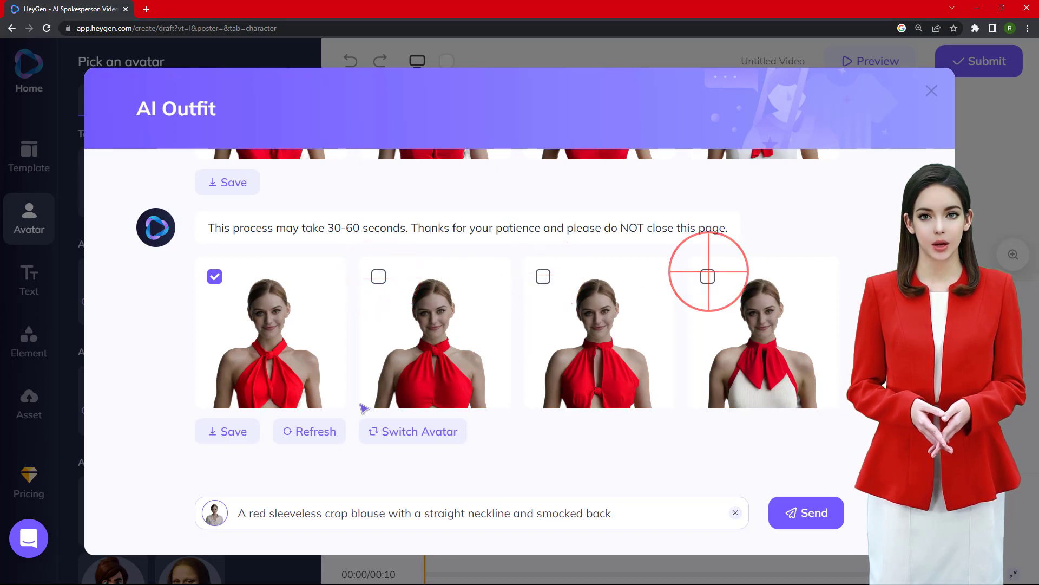
click(223, 431)
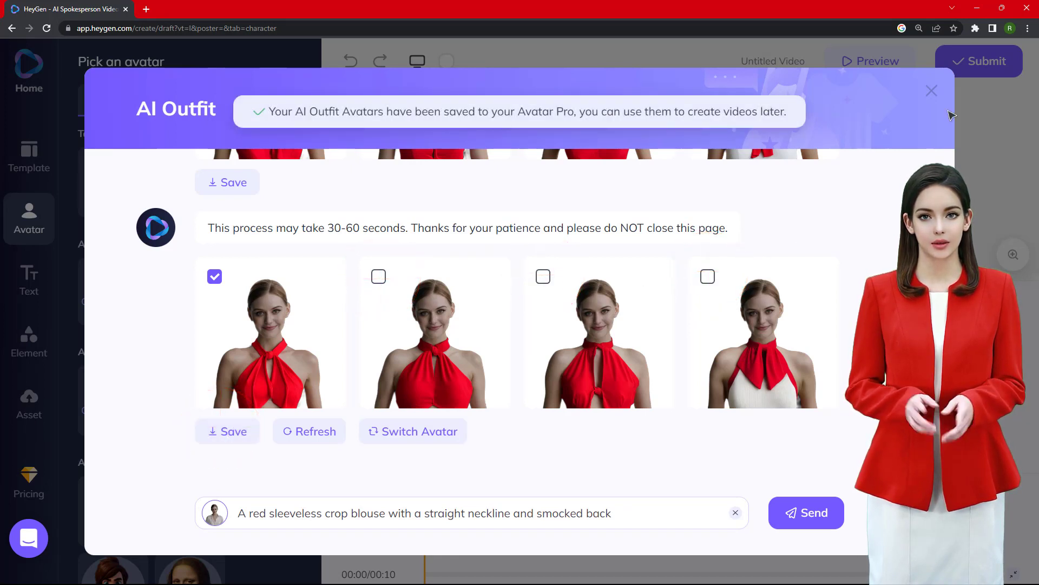
Close the AI Outfit window and place the white-top, red-sash Avatar Pro avatar in the scene.
click(932, 90)
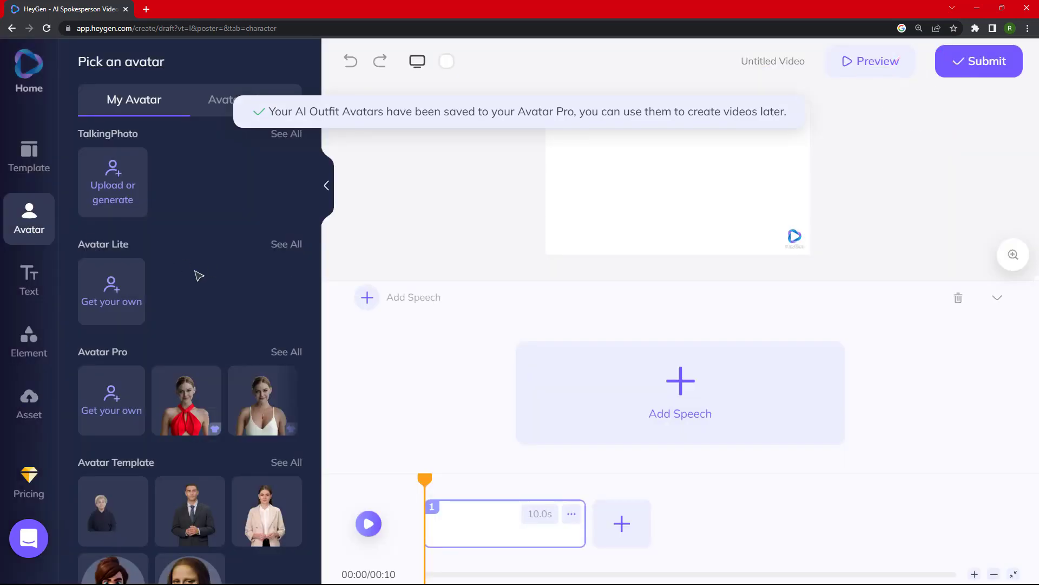
scroll(201, 279, down, 1)
click(289, 313)
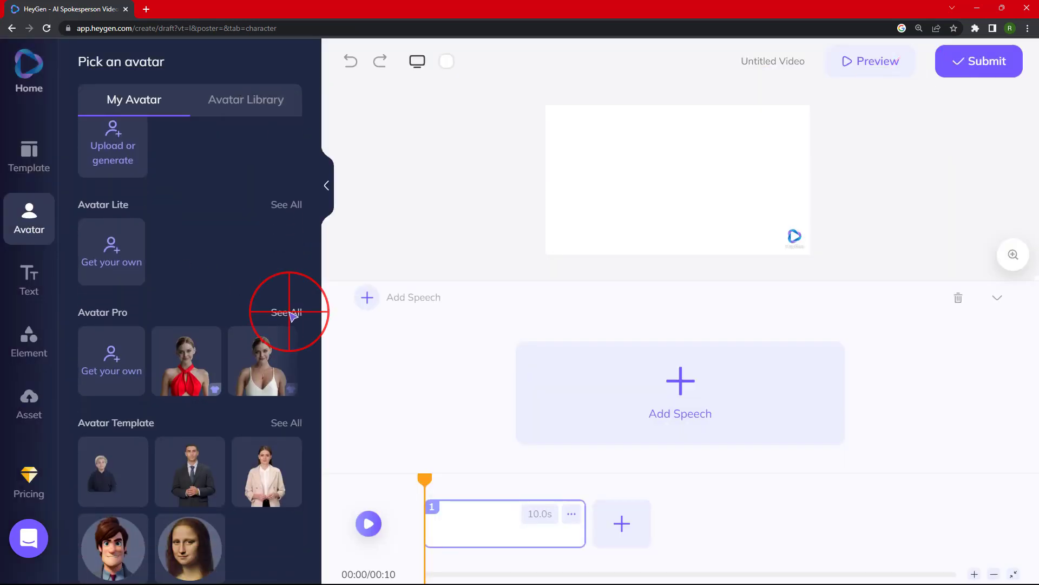
click(248, 438)
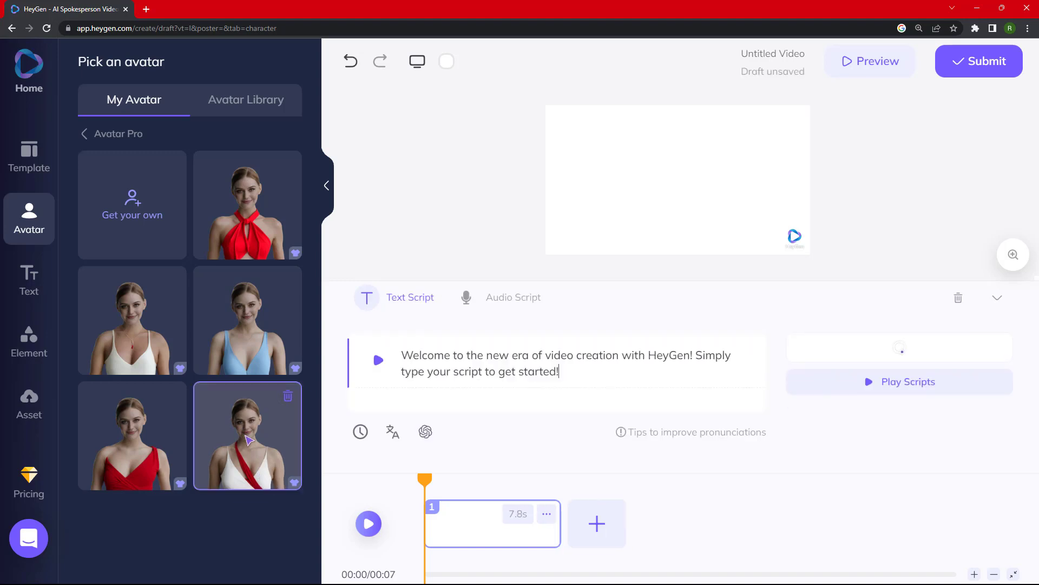
click(26, 339)
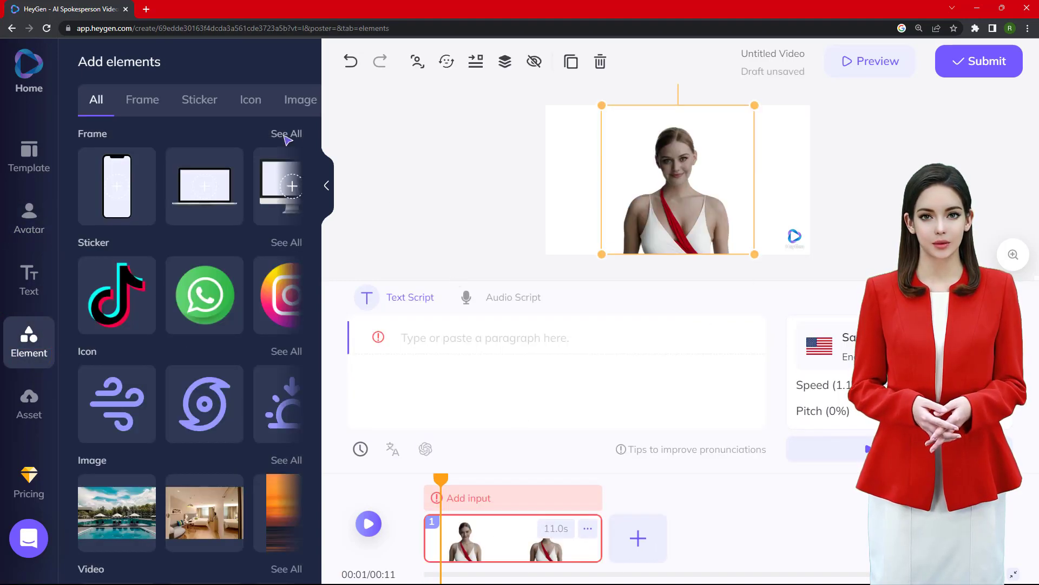
Search images for 'hotel' and set the bedroom photo as the canvas background.
click(287, 100)
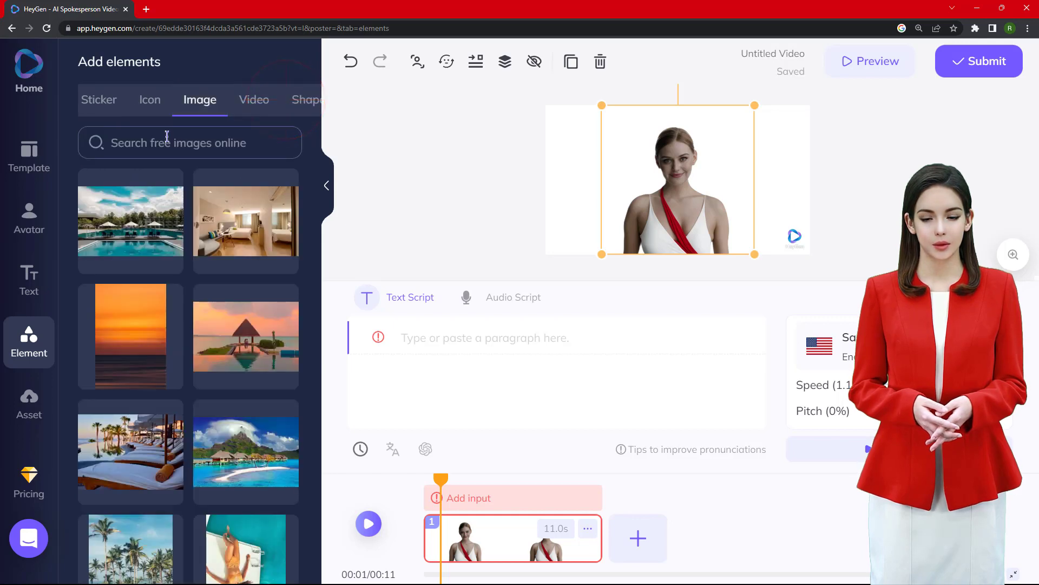
click(163, 142)
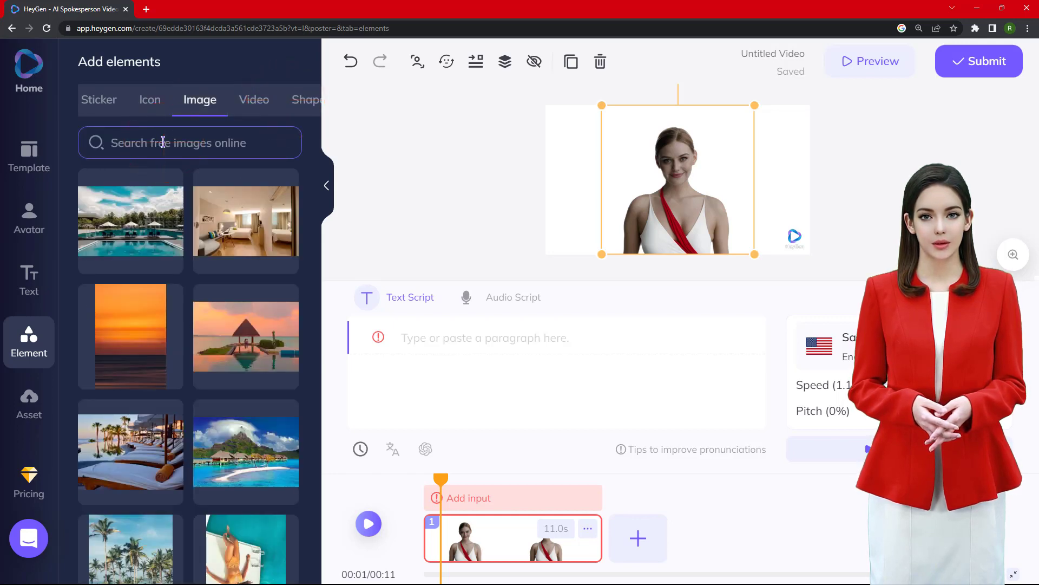
text(hotel)
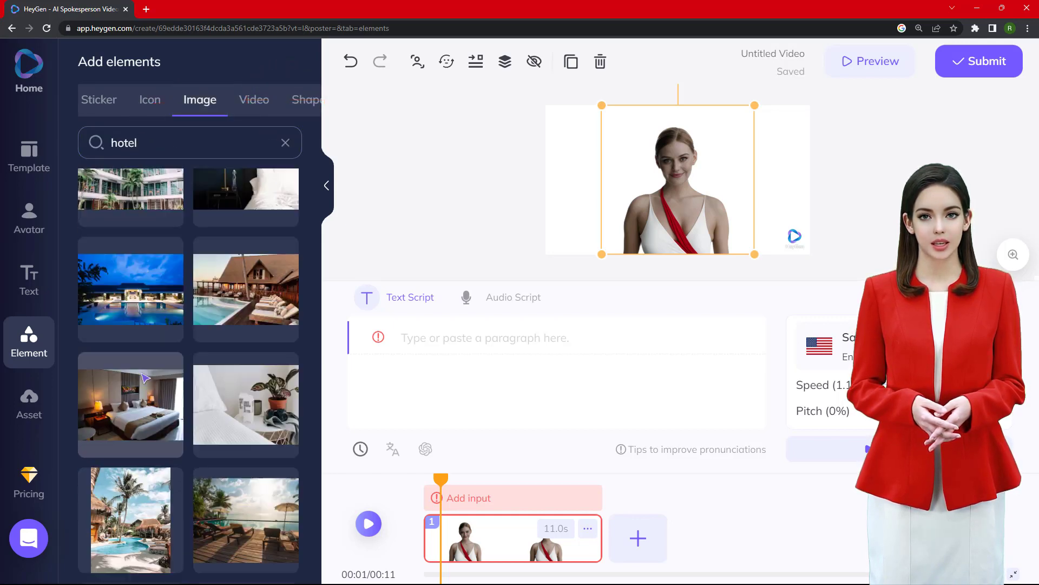
click(141, 374)
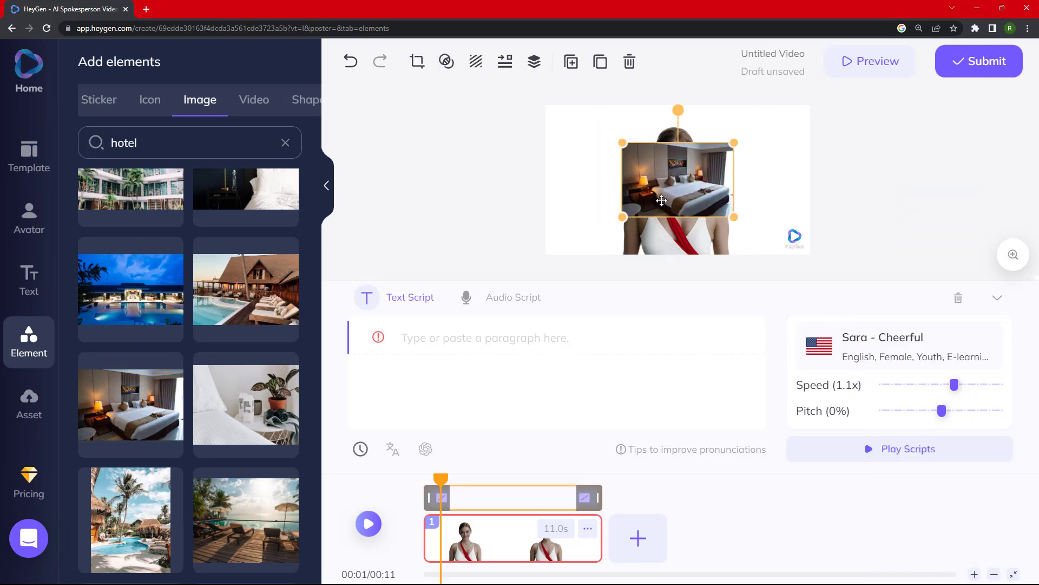
right_click(667, 177)
click(727, 250)
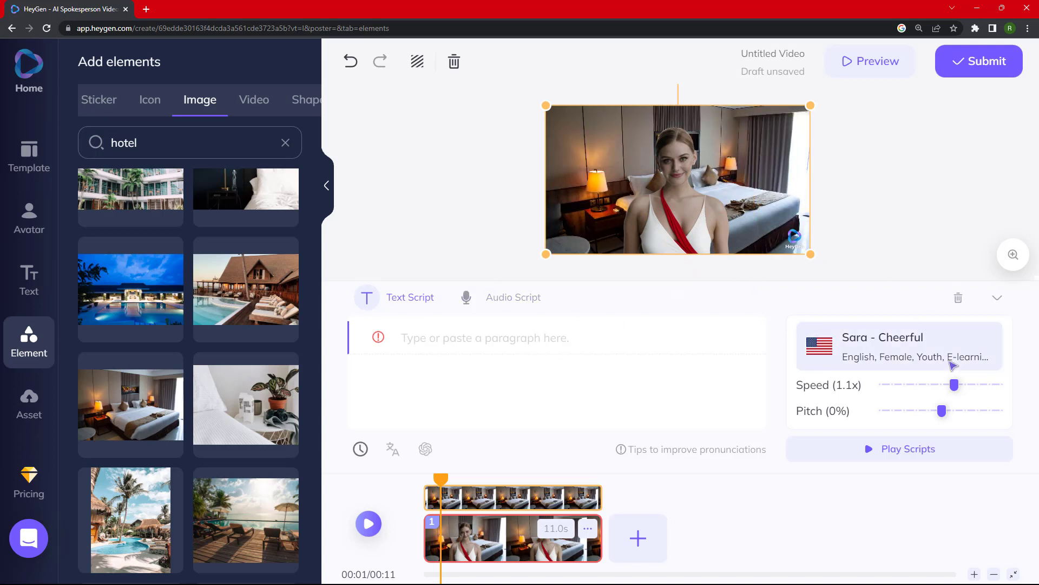
key(ctrl+0)
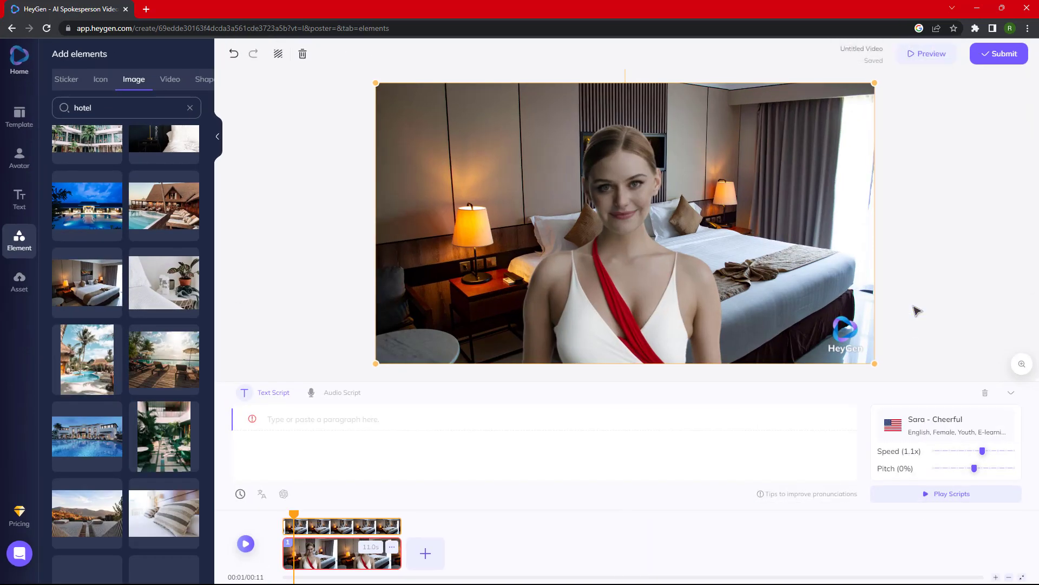
Preview the Sara and Josie voices and apply Josie - Cheerful as the scene voice.
click(939, 427)
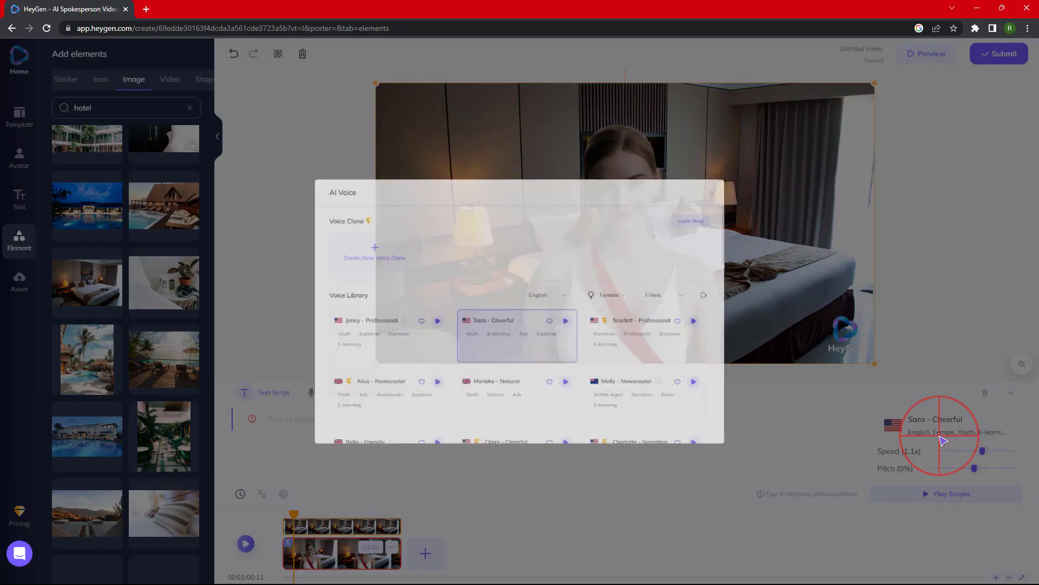
click(582, 324)
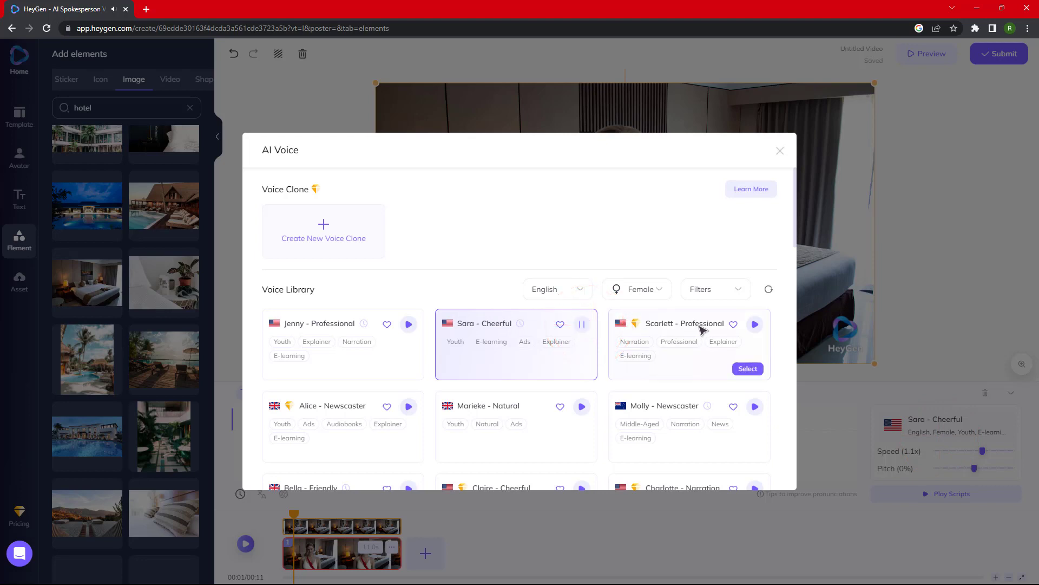
scroll(704, 355, down, 1)
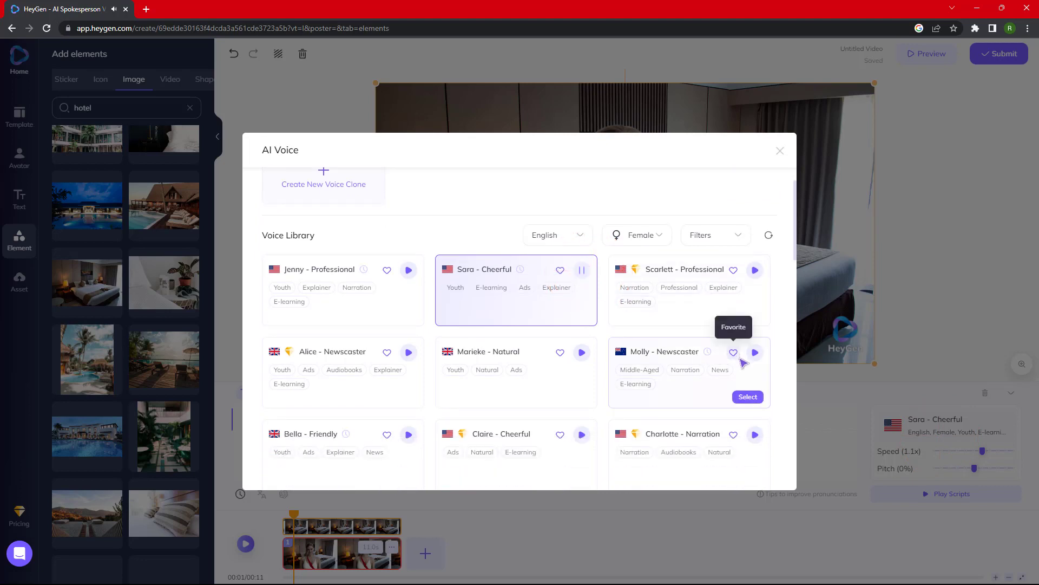
scroll(742, 361, down, 7)
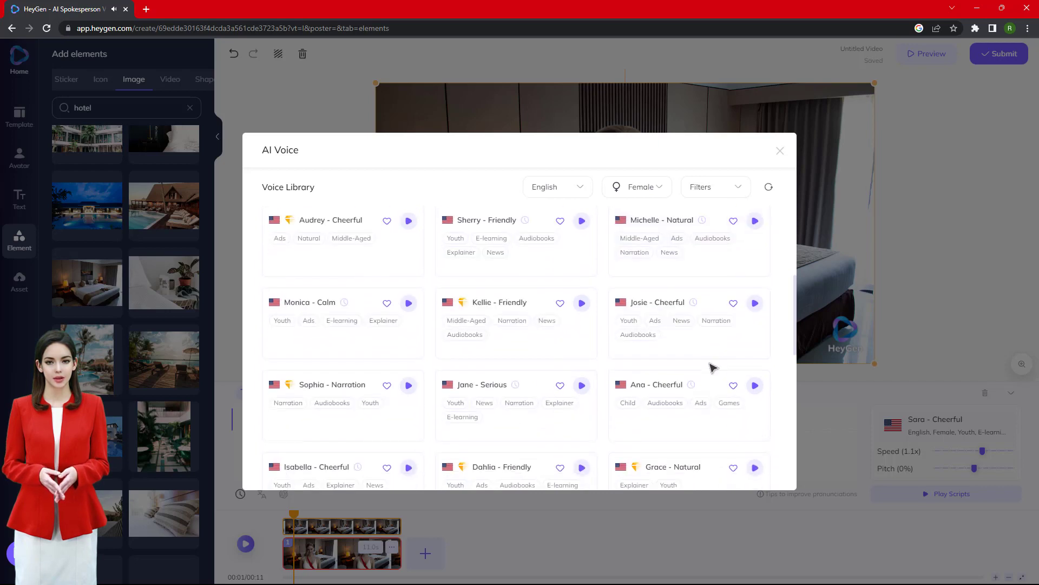
click(755, 302)
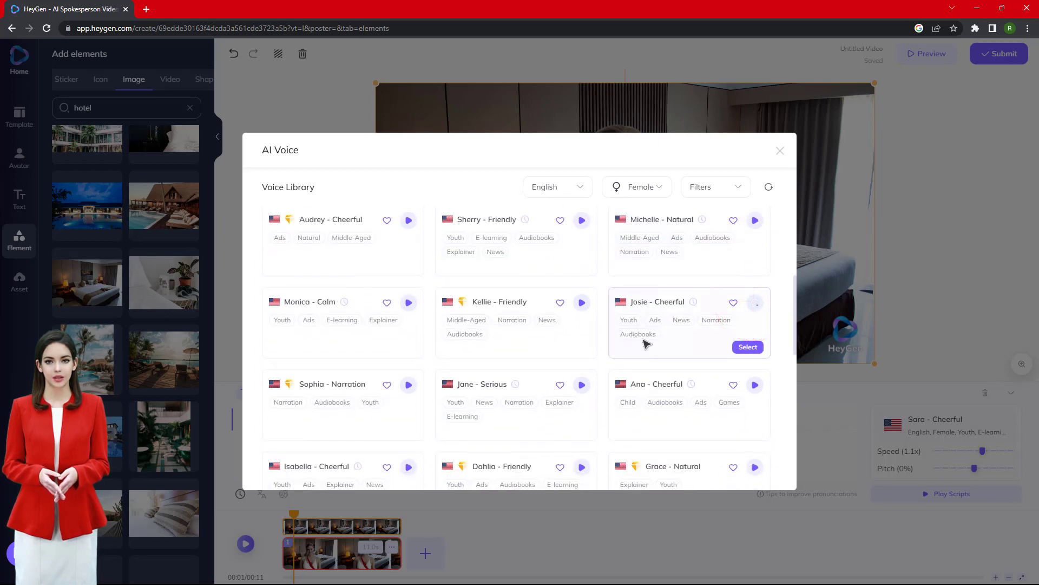
scroll(652, 347, down, 1)
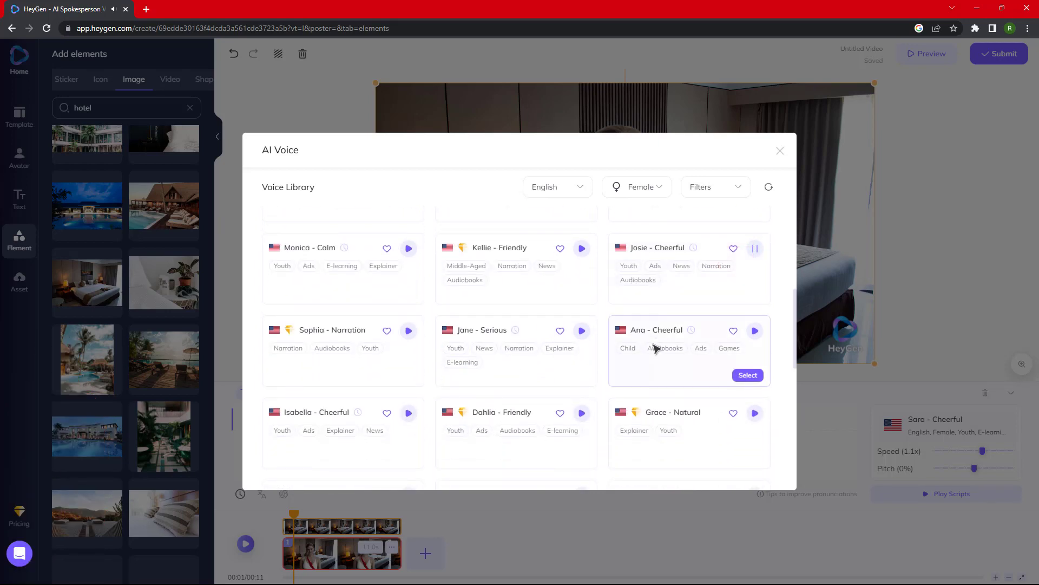
scroll(650, 357, up, 1)
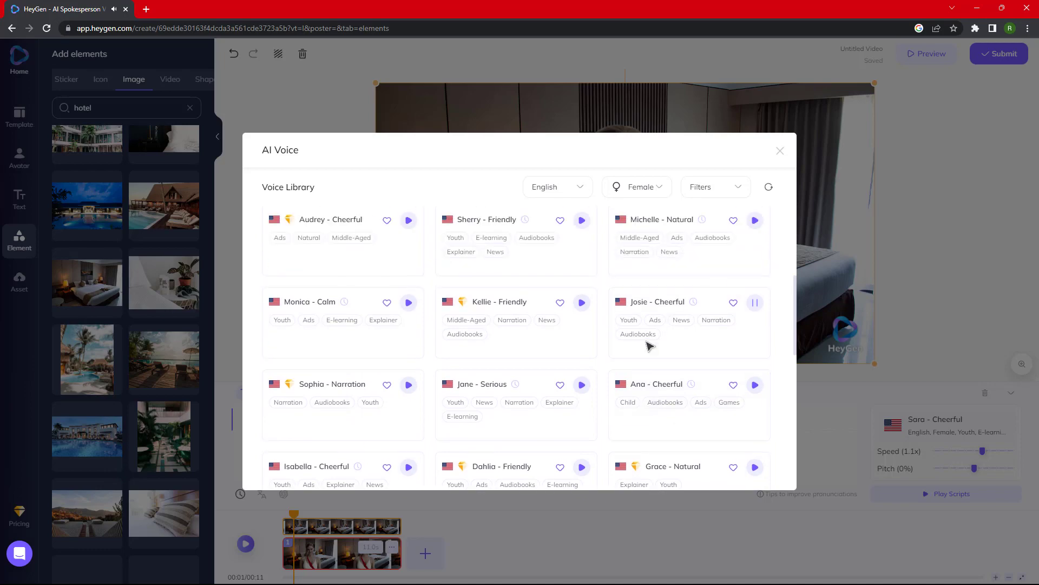
click(649, 299)
click(750, 349)
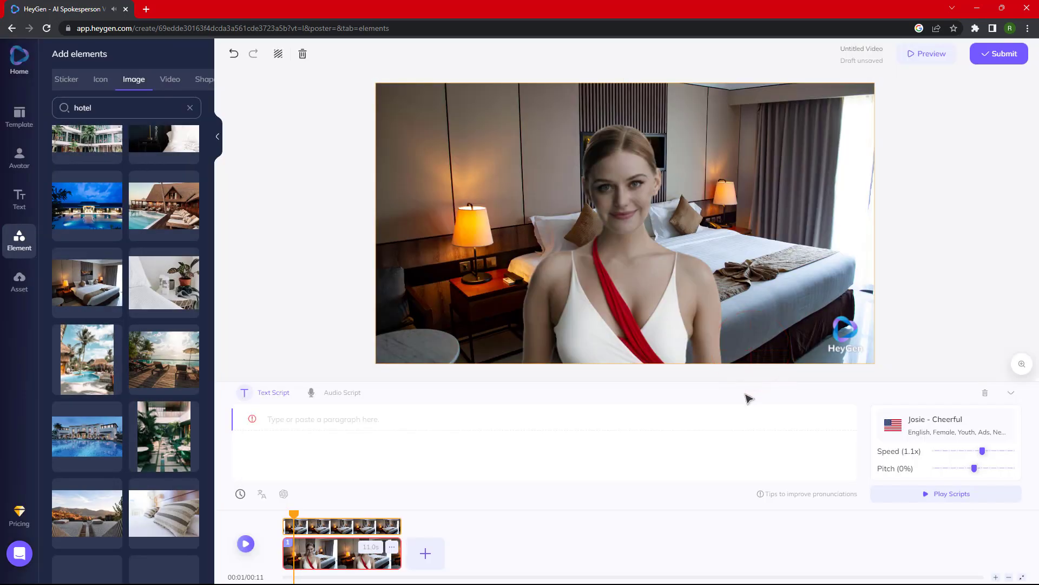
click(356, 417)
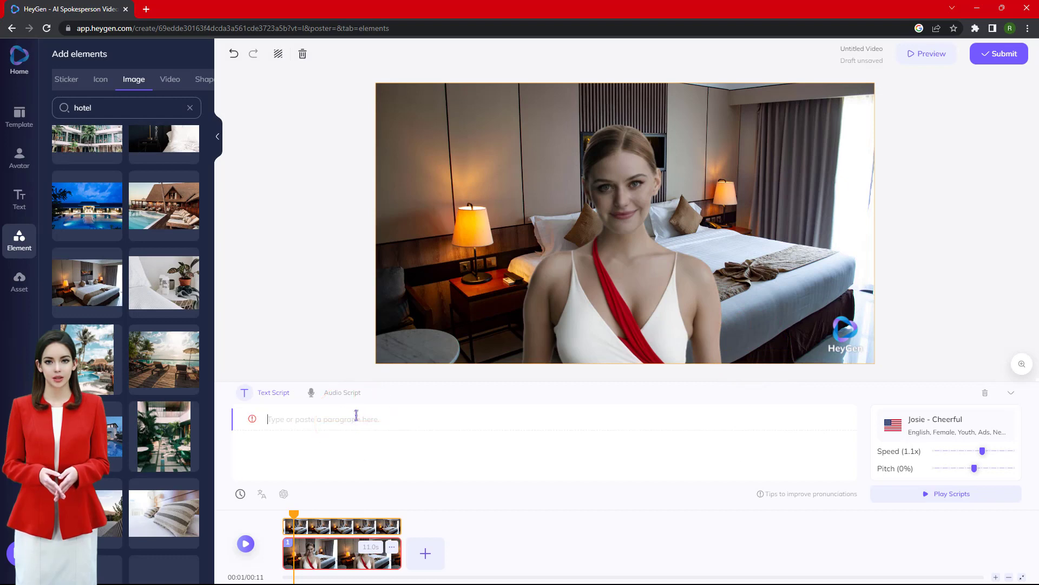
click(148, 9)
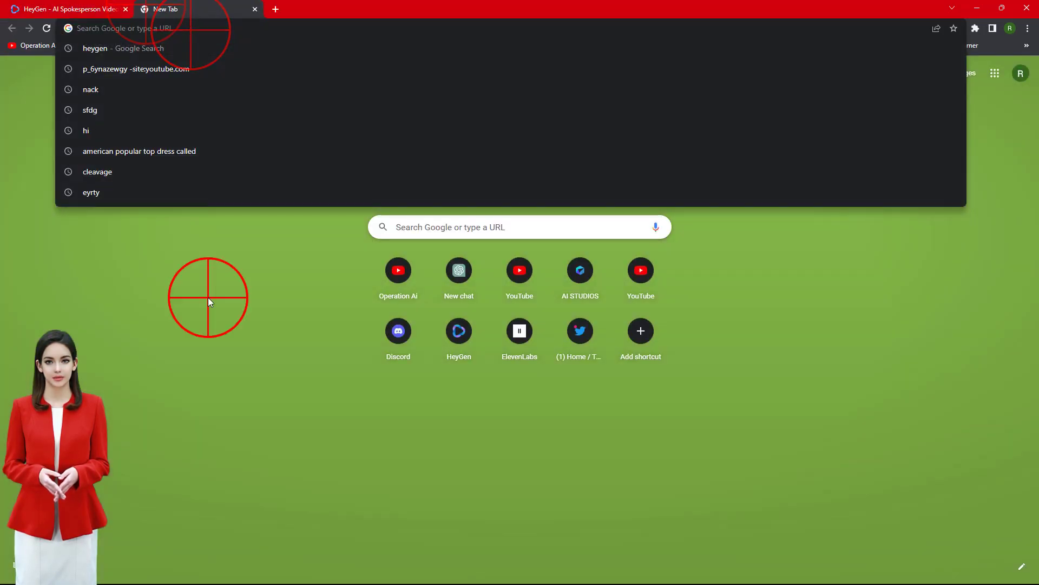
Search Google for 'chatgpt' and open a new ChatGPT chat.
click(477, 235)
text(fg)
key(Return)
click(71, 65)
click(426, 253)
text(chatgpt)
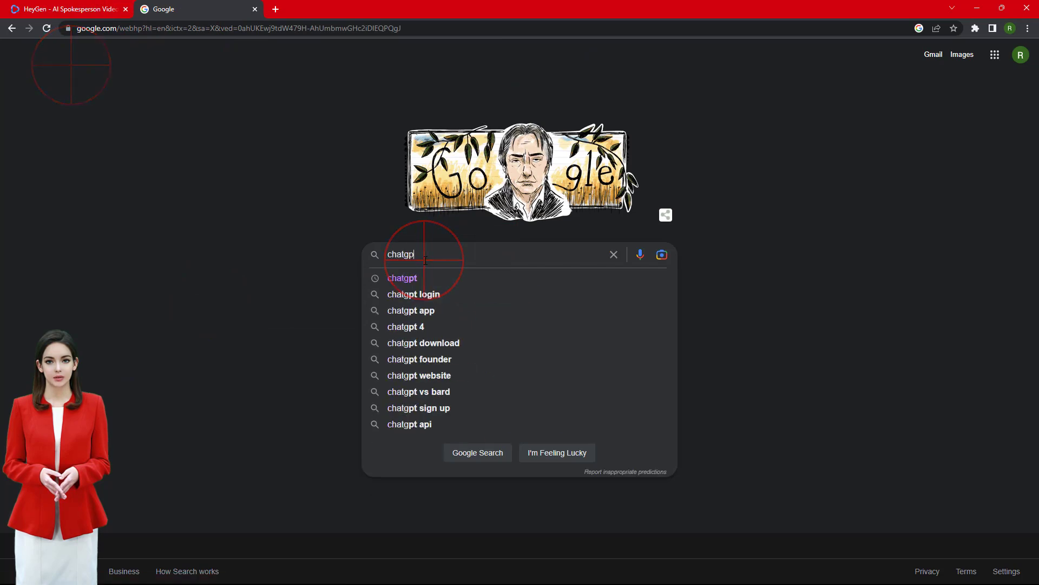
key(Return)
click(191, 169)
click(82, 378)
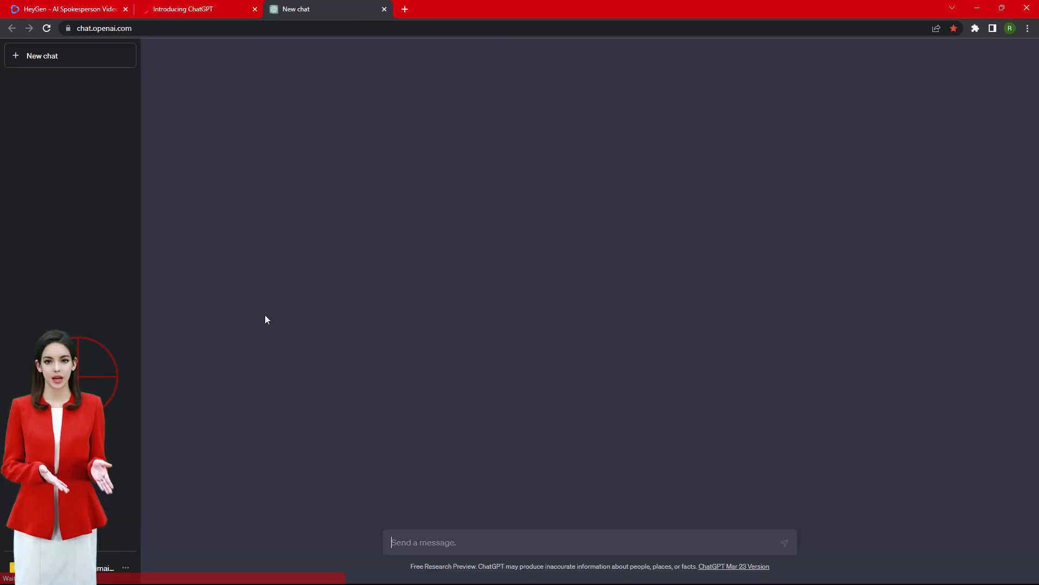
Ask ChatGPT 'hotel staff thanking visitors' / 'generate script please'.
click(482, 541)
text(hotel staff thanking visitors)
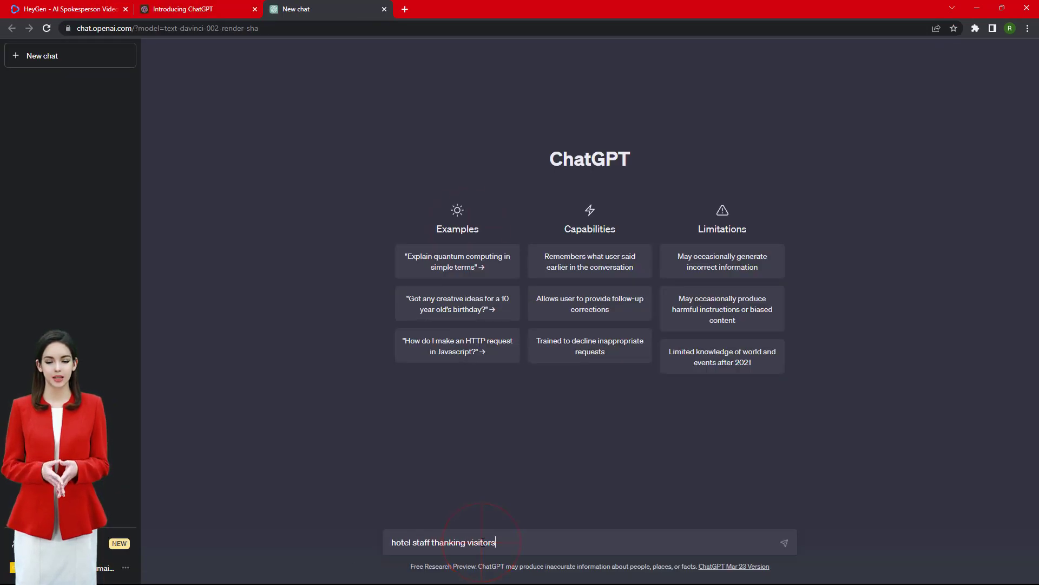
key(shift+Return)
text(generate script please)
key(Return)
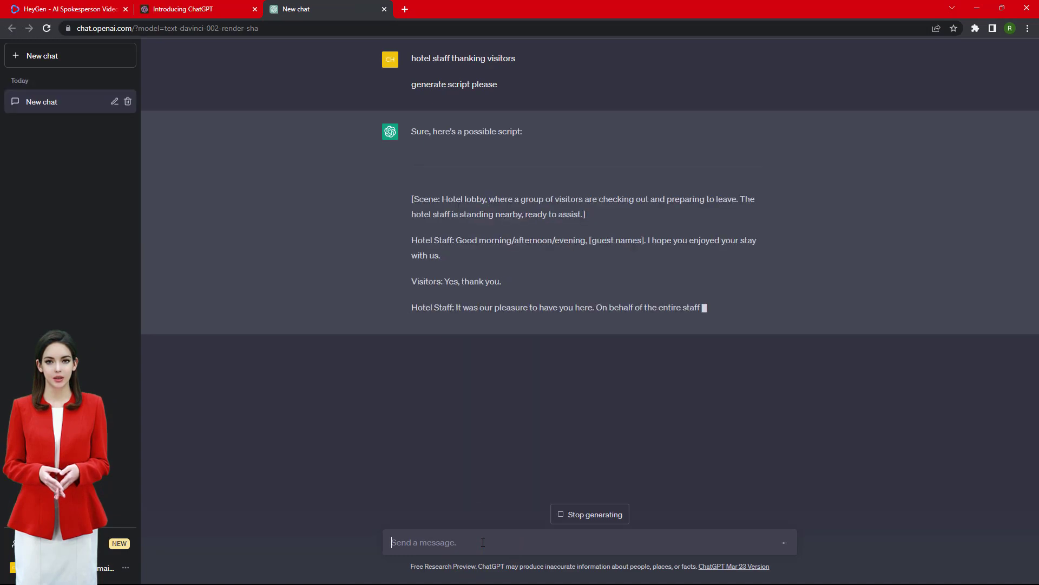